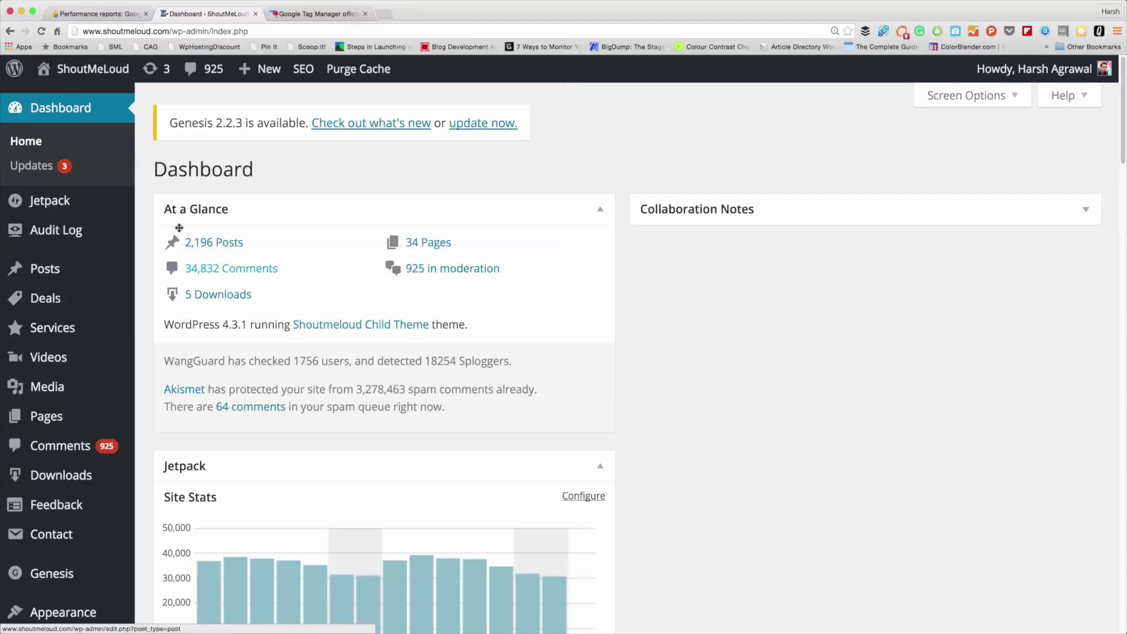
Step: Go to the Jetpack features page and scroll the module cards, highlighting the inactive Photon entry
mouse_move(116, 203)
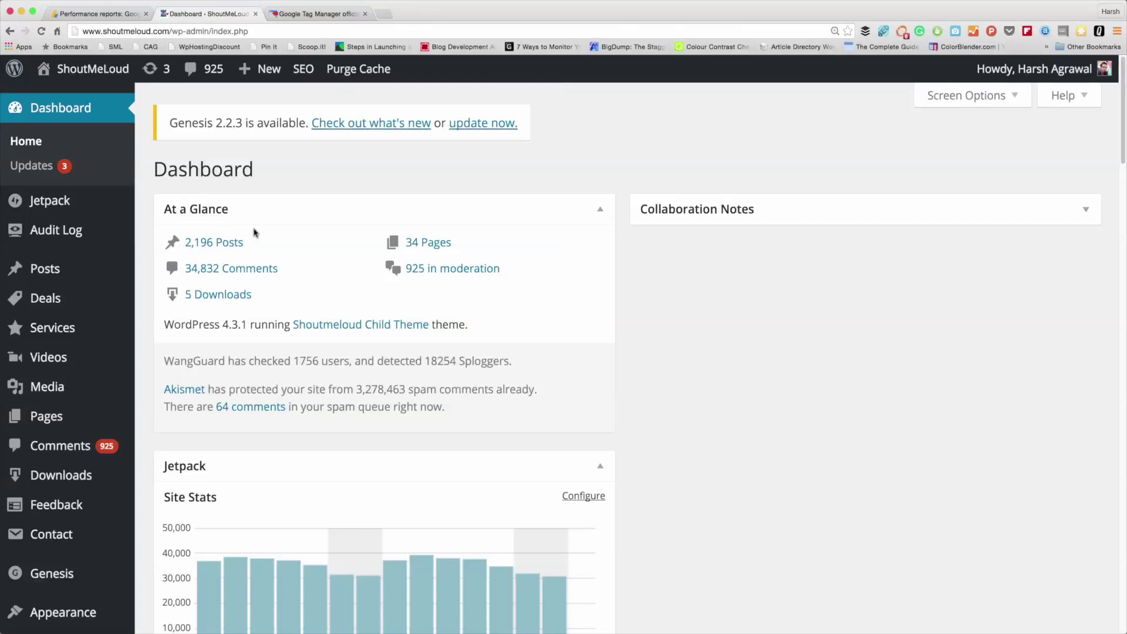
mouse_move(52, 201)
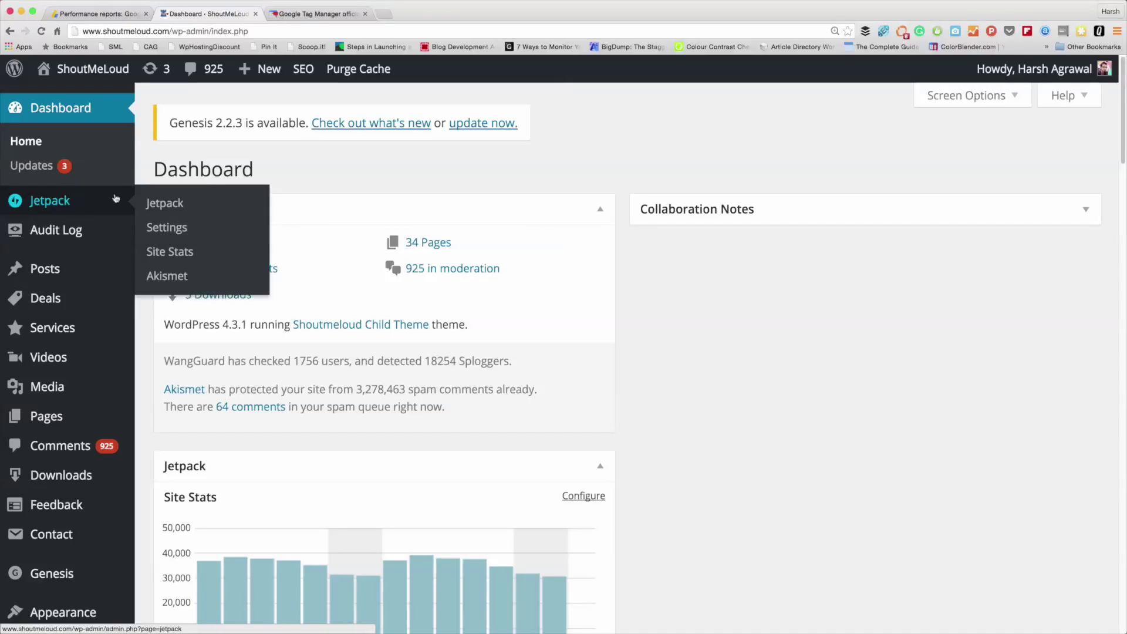
click(159, 205)
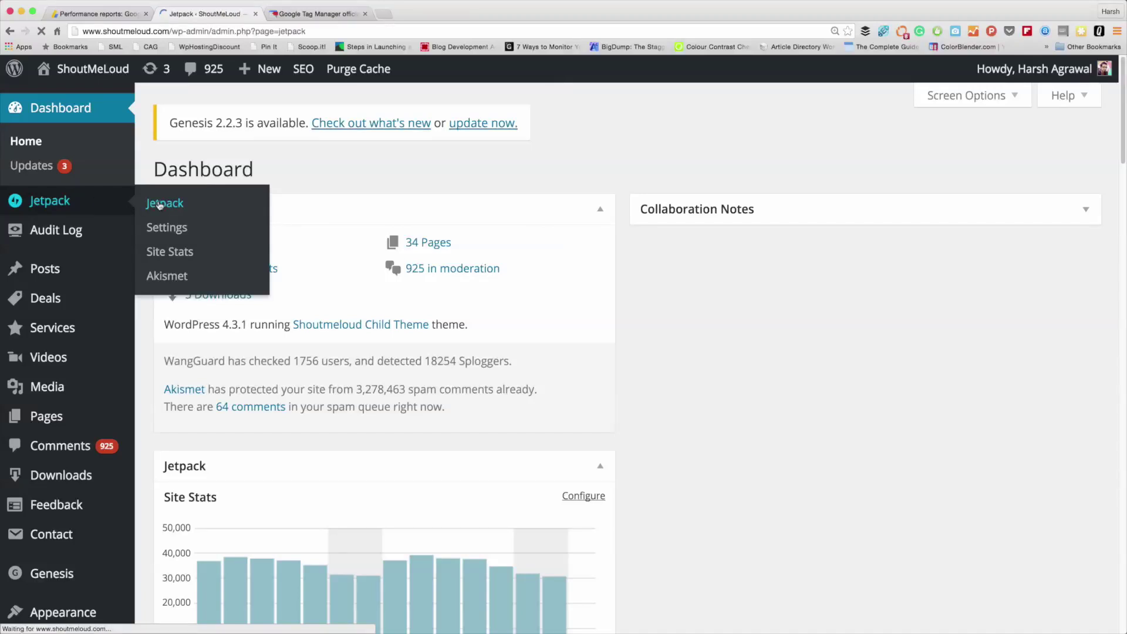
scroll(292, 258, down, 1)
scroll(292, 259, down, 5)
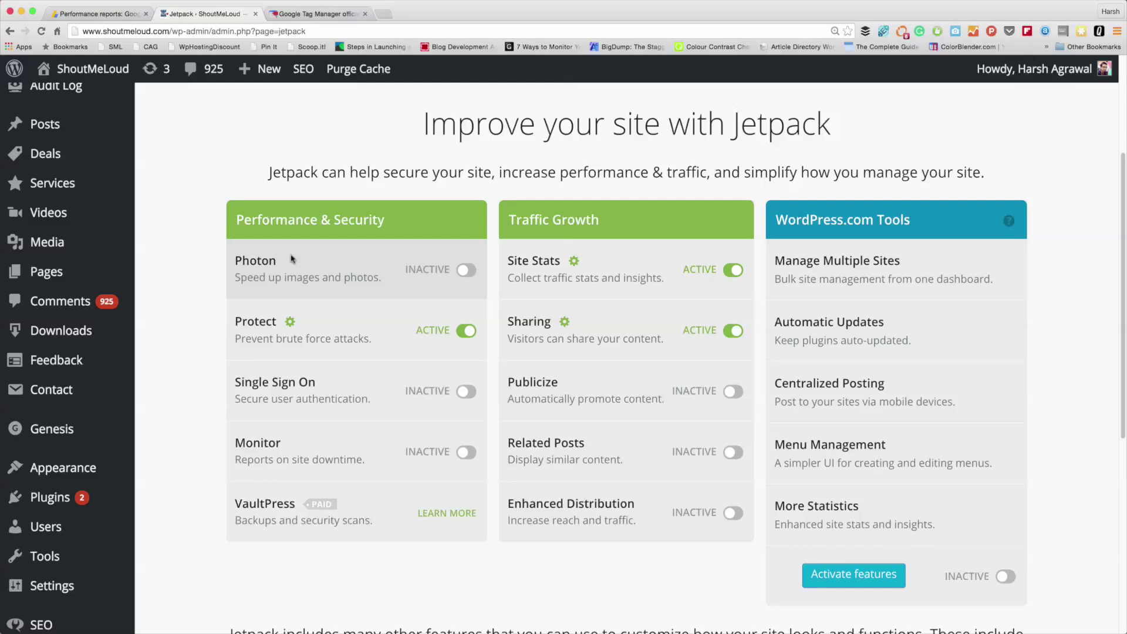
scroll(290, 257, up, 5)
scroll(402, 276, down, 4)
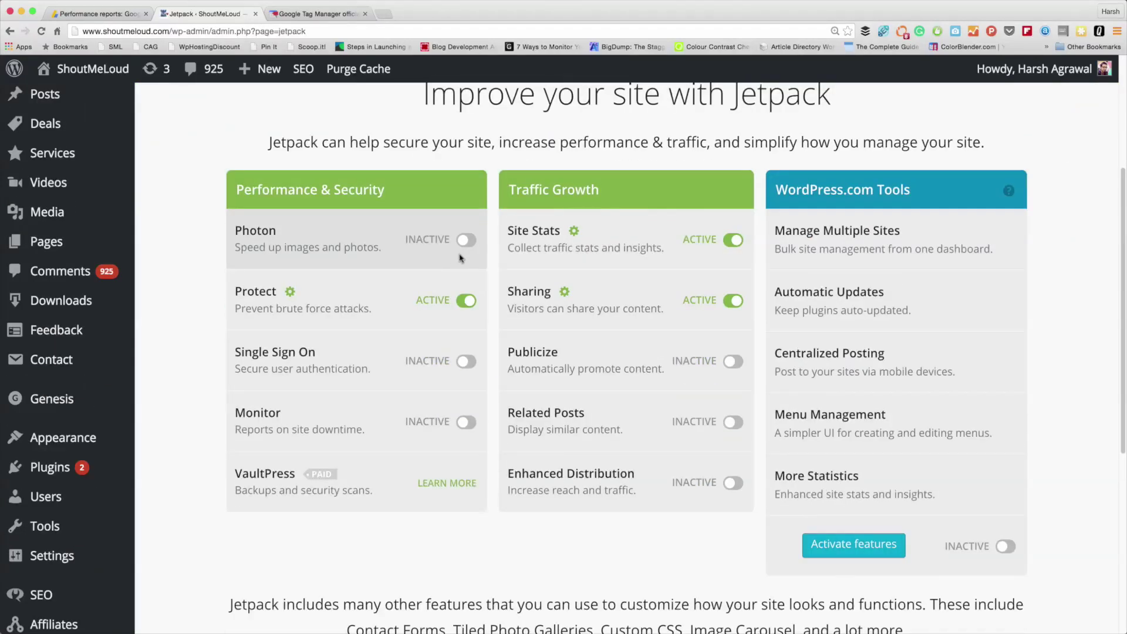
scroll(352, 247, up, 1)
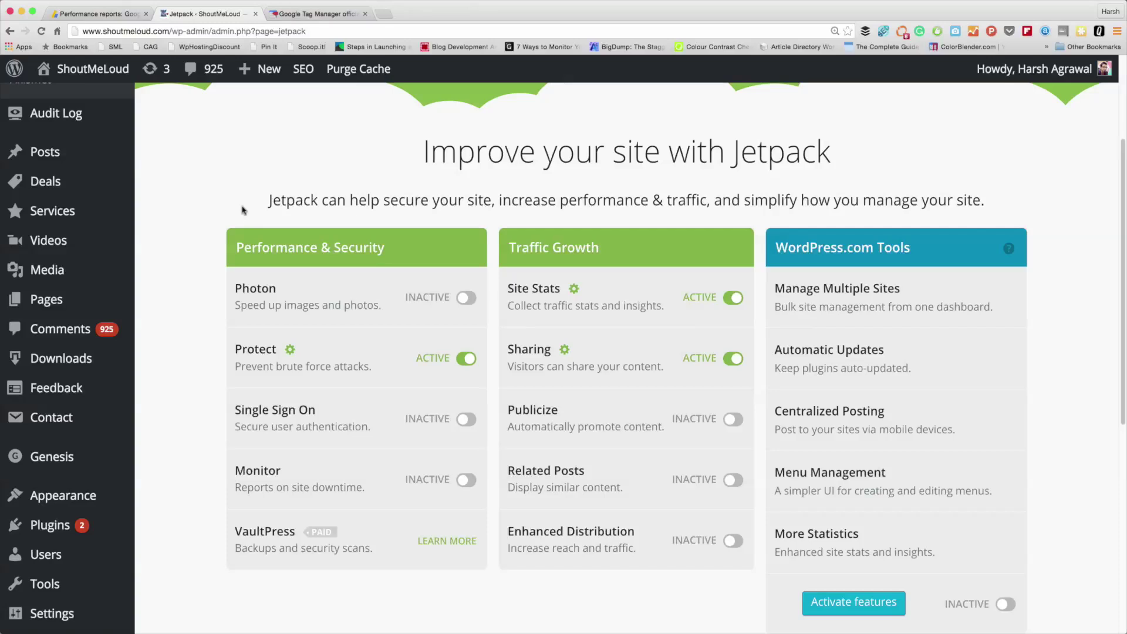
double_click(267, 288)
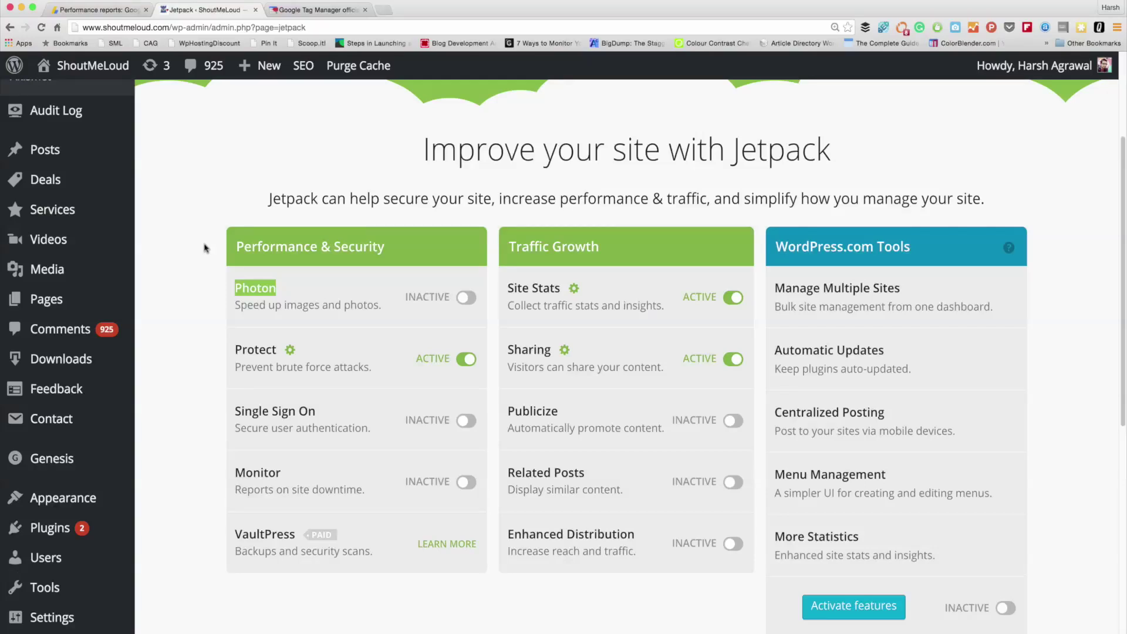
Step: Switch on Monitor's downtime reports after looking over the Protect and Monitor cards
drag(235, 351, 277, 351)
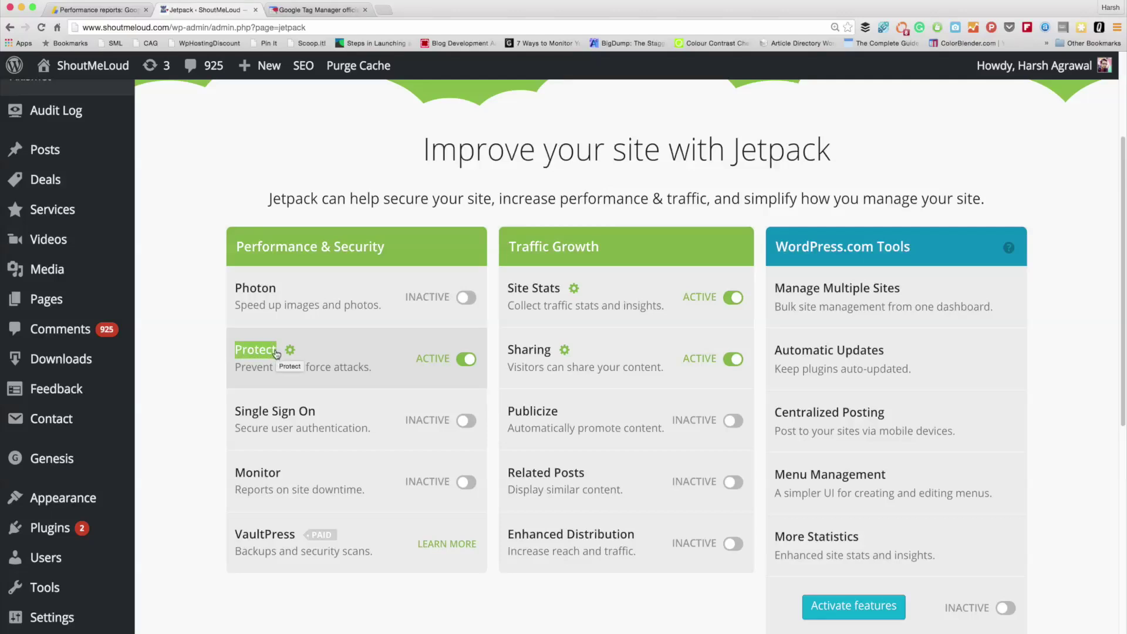
scroll(226, 400, down, 2)
drag(235, 360, 315, 363)
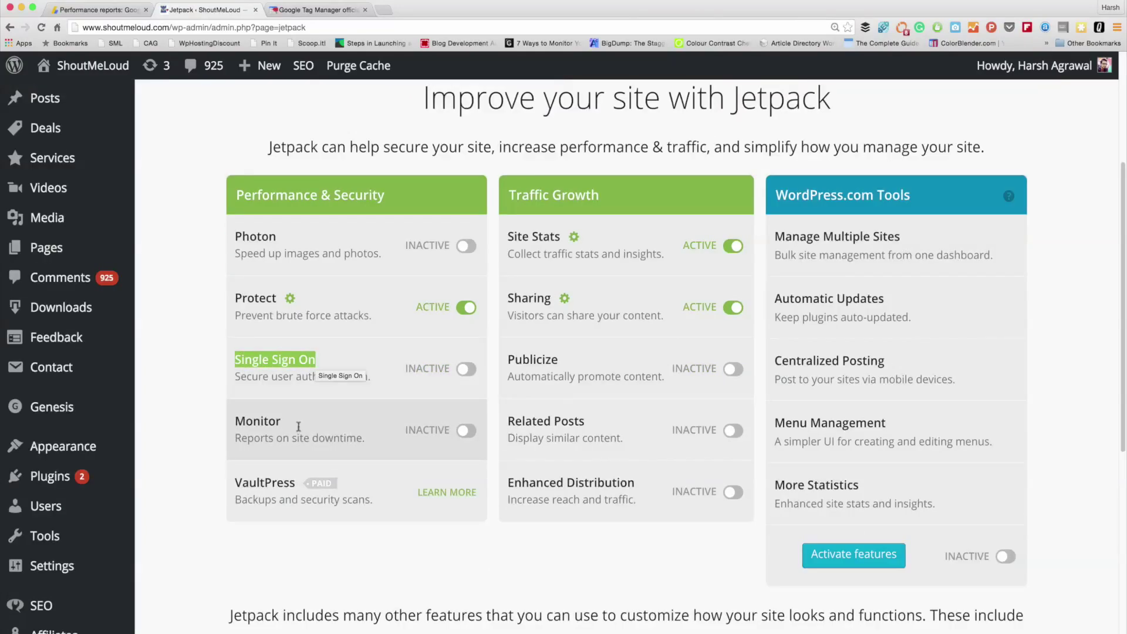
drag(281, 422, 231, 422)
click(466, 431)
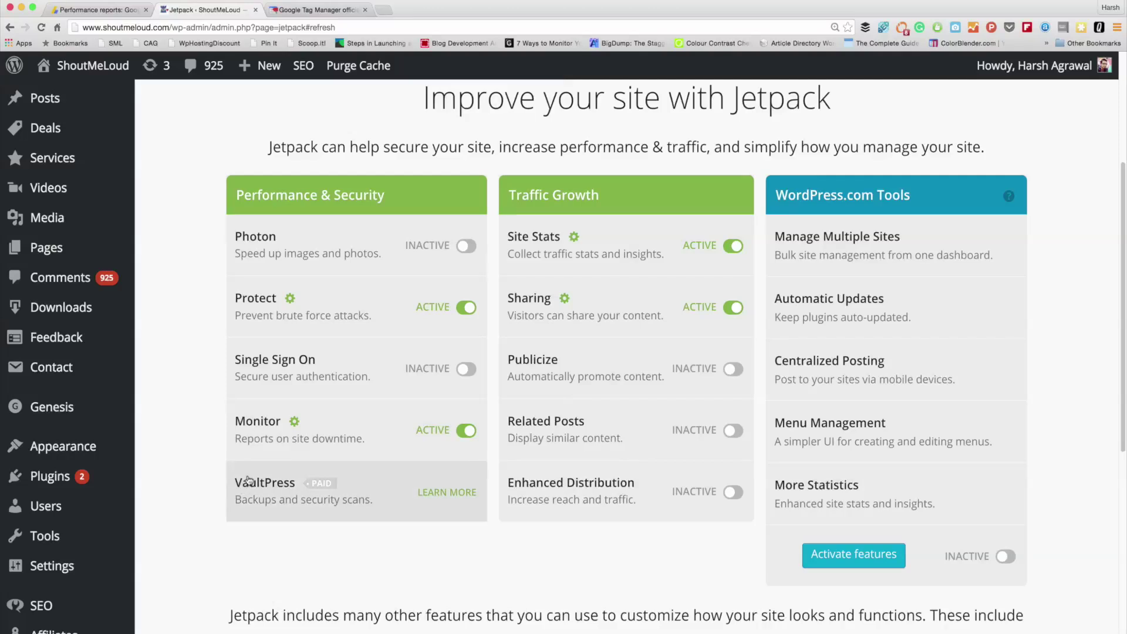
Step: Look over the VaultPress and Site Stats cards, then open Site Stats in a new tab
drag(235, 481, 297, 478)
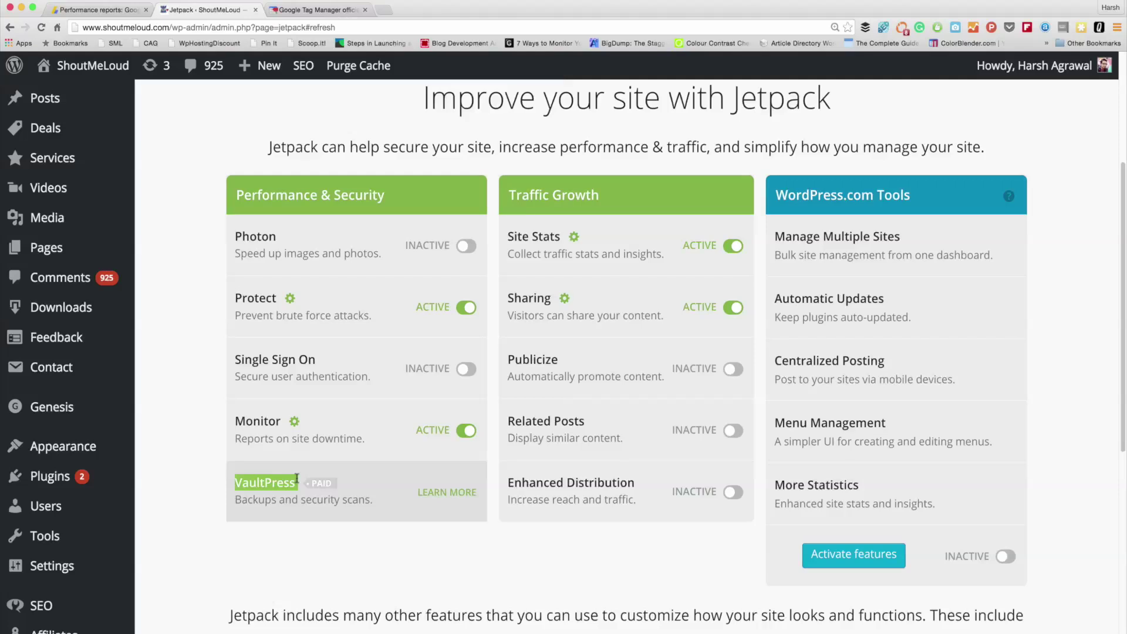
drag(508, 237, 560, 239)
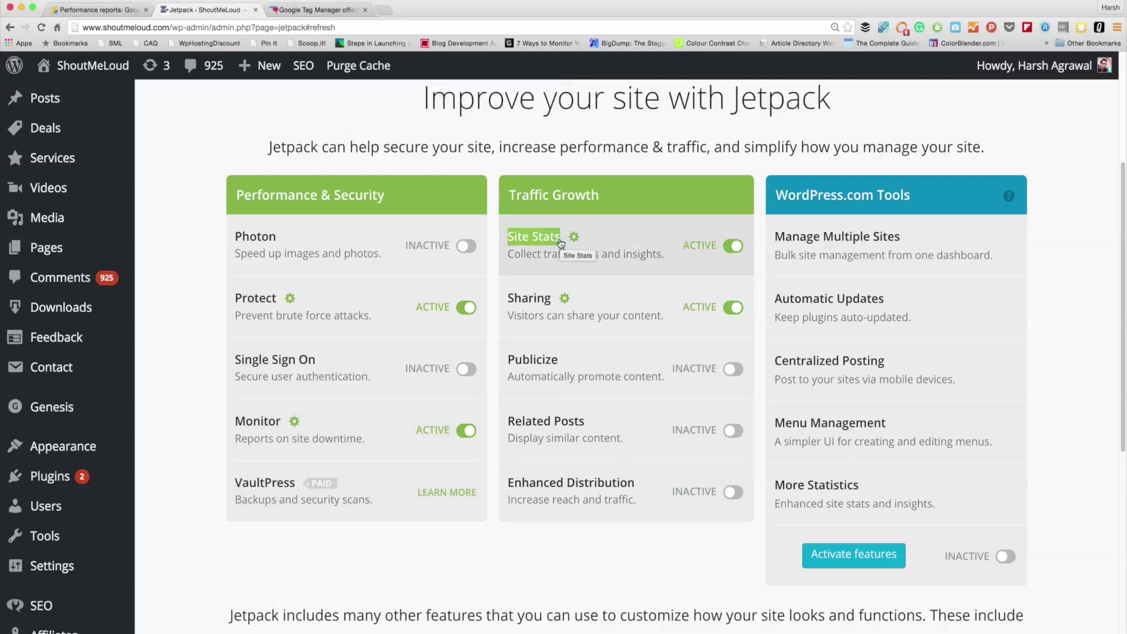
scroll(260, 244, up, 5)
super+click(35, 182)
scroll(525, 323, down, 2)
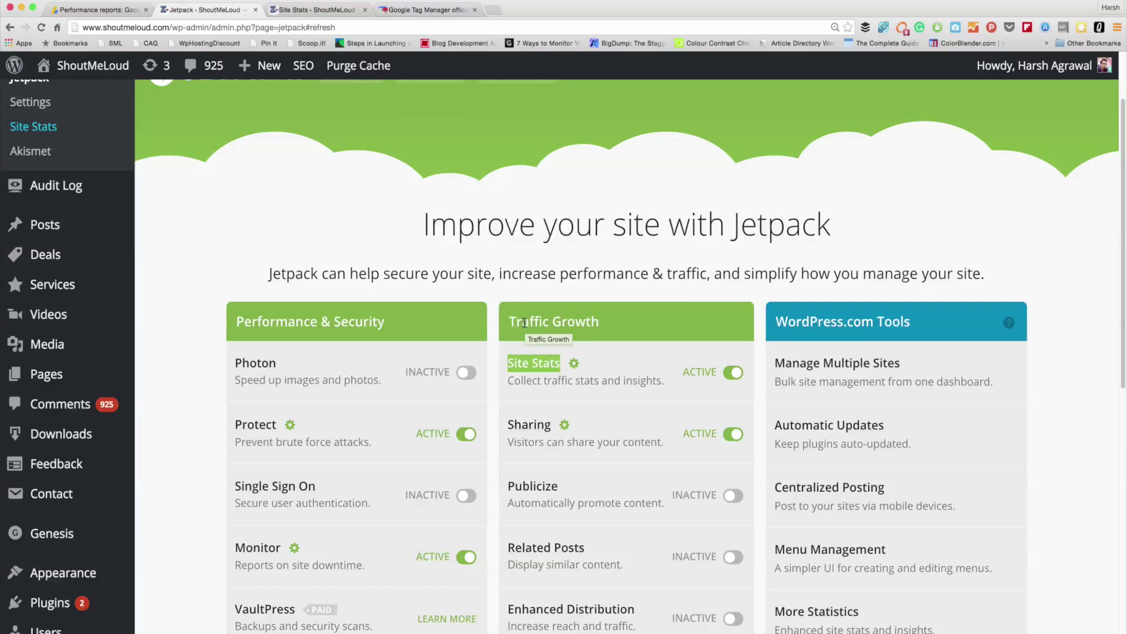
click(317, 11)
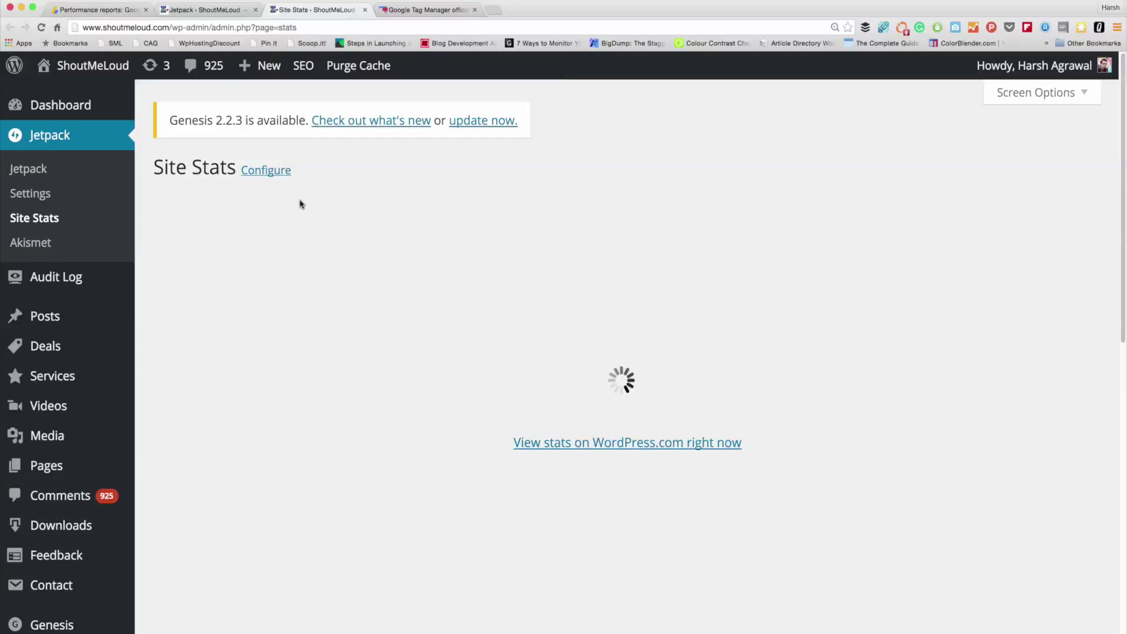
click(215, 16)
scroll(528, 354, down, 2)
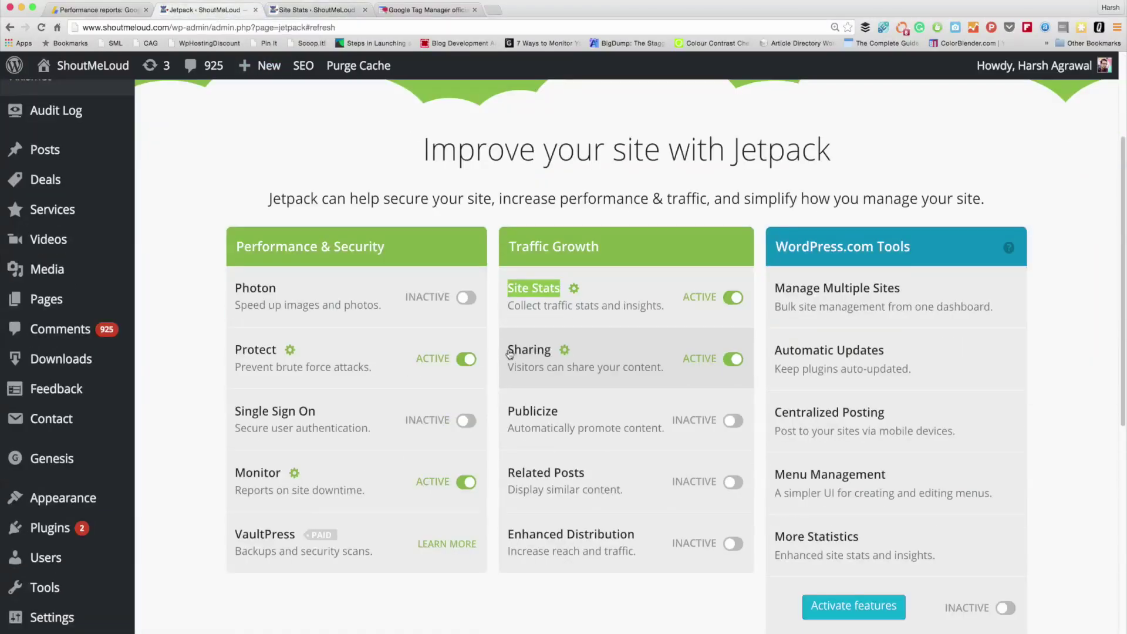
Step: View the Sharing feature's details, then close them
click(528, 353)
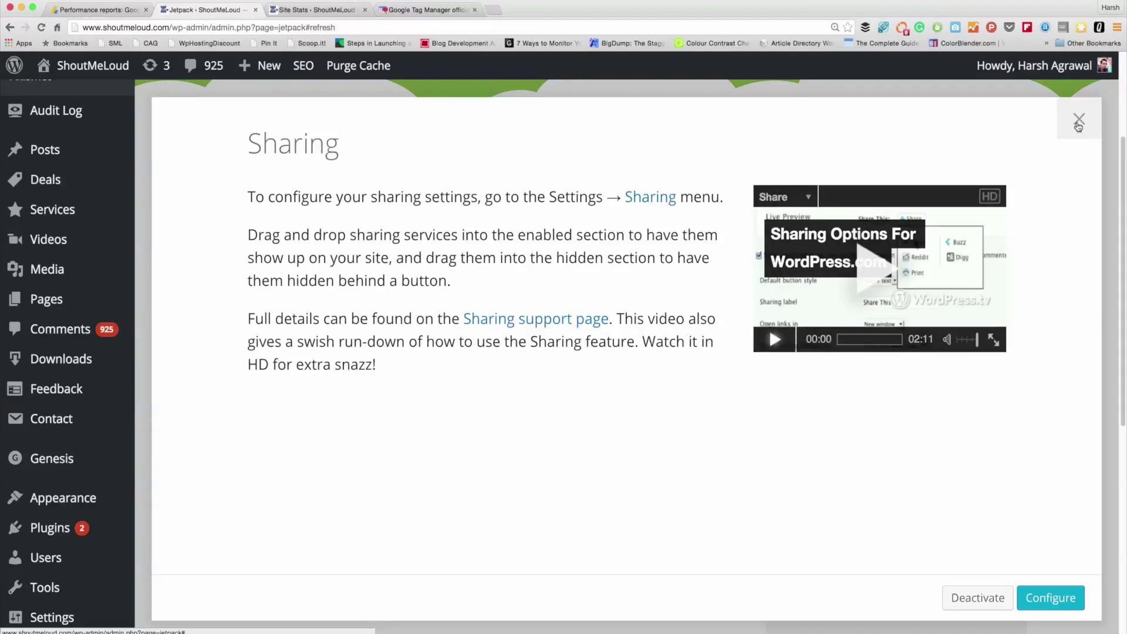
click(1079, 121)
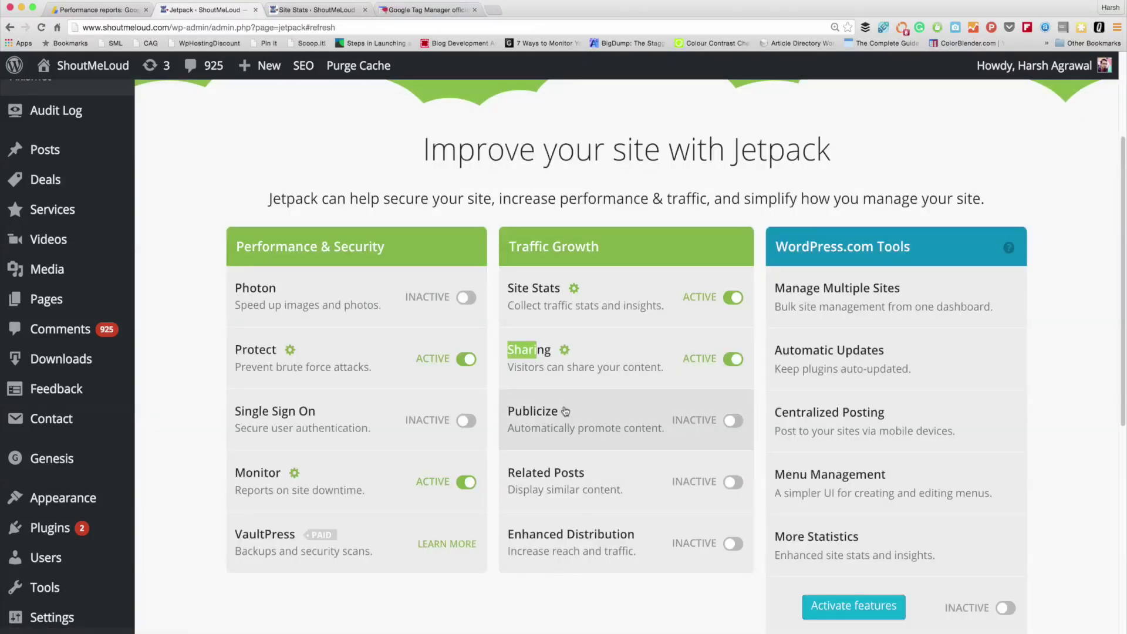
scroll(527, 367, down, 1)
Step: Open the Publicize settings in a new tab to see the Sharing Settings page
click(532, 376)
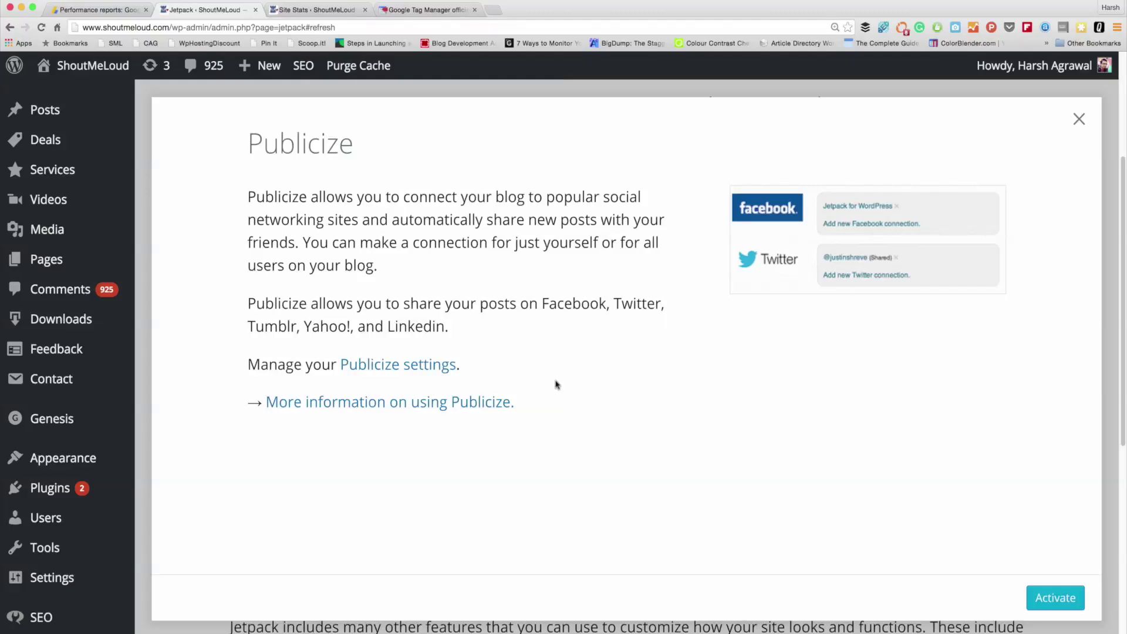
super+click(397, 365)
click(411, 10)
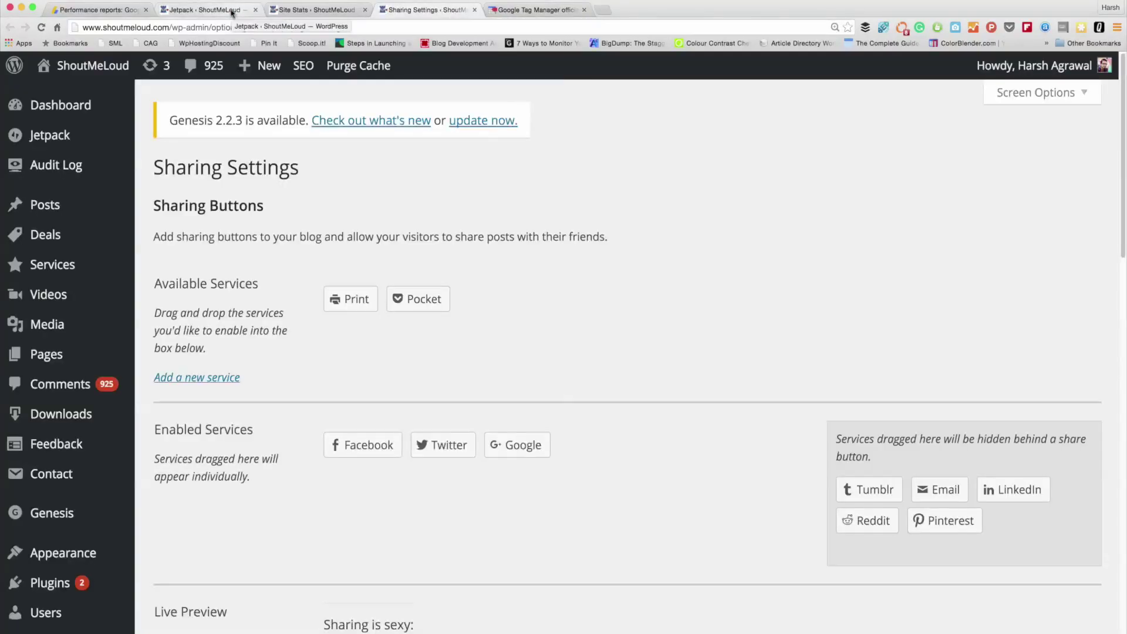
Step: Return to the Jetpack tab and open 'See the other 27 Jetpack features'
scroll(493, 235, down, 15)
key(super+2)
scroll(587, 382, down, 1)
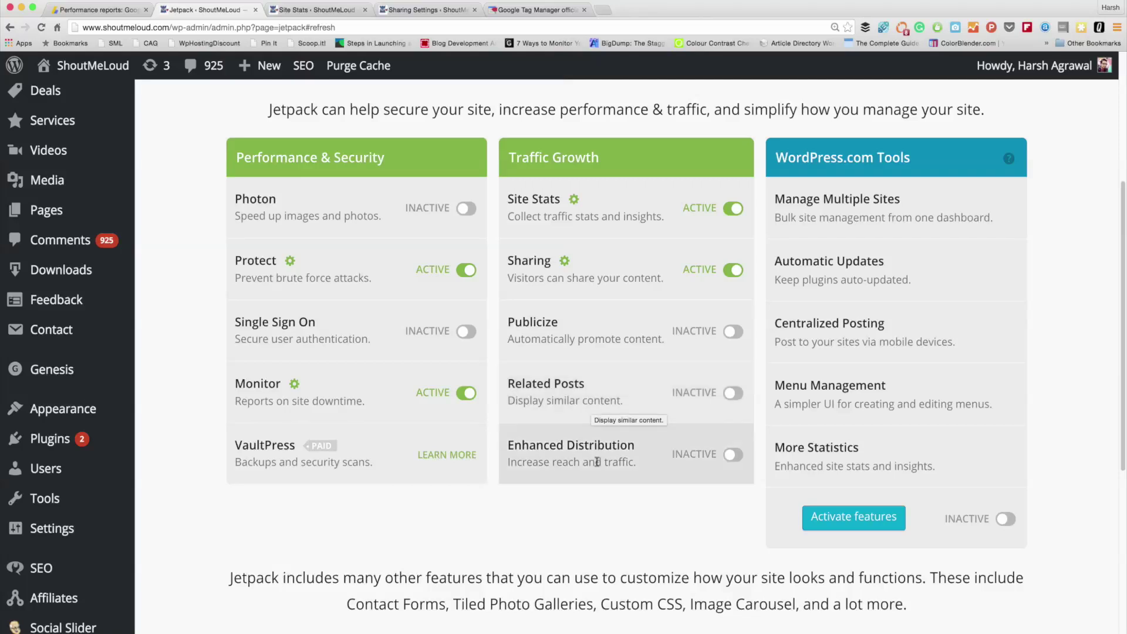
scroll(836, 220, down, 2)
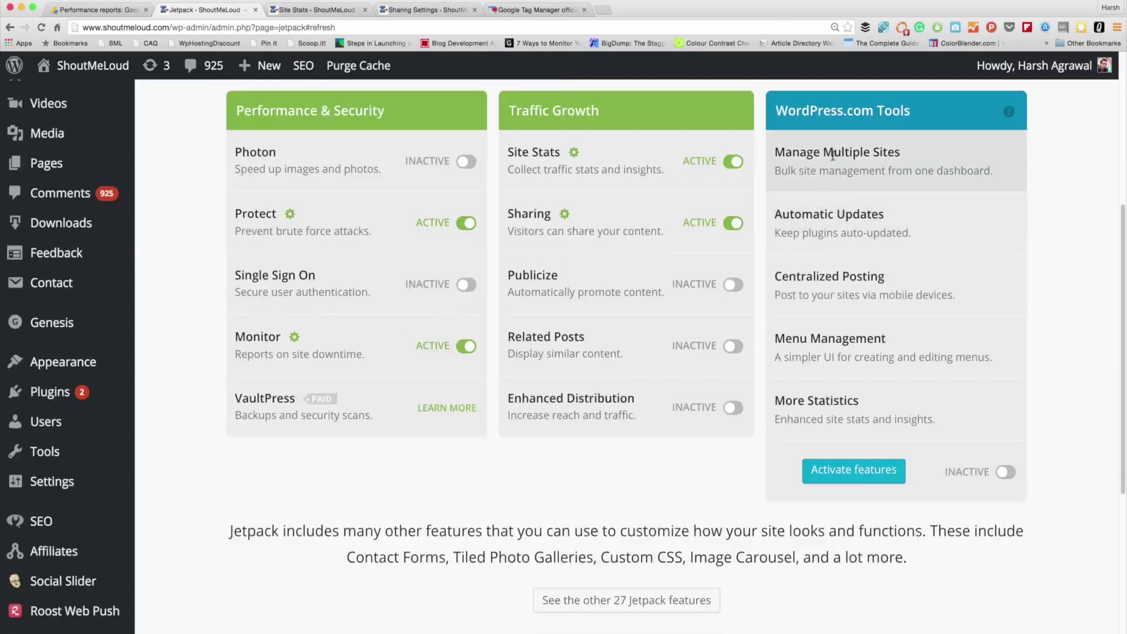
scroll(878, 434, down, 2)
scroll(878, 433, down, 5)
click(613, 323)
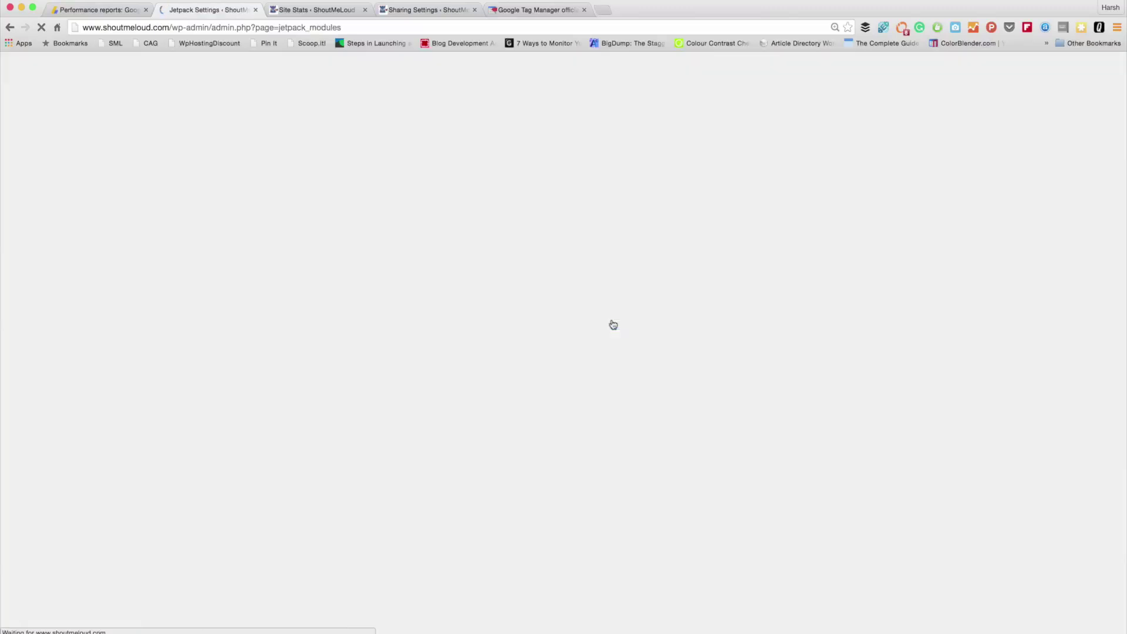
Step: Sort the modules by Popular and filter the list to Active modules only
scroll(491, 403, down, 5)
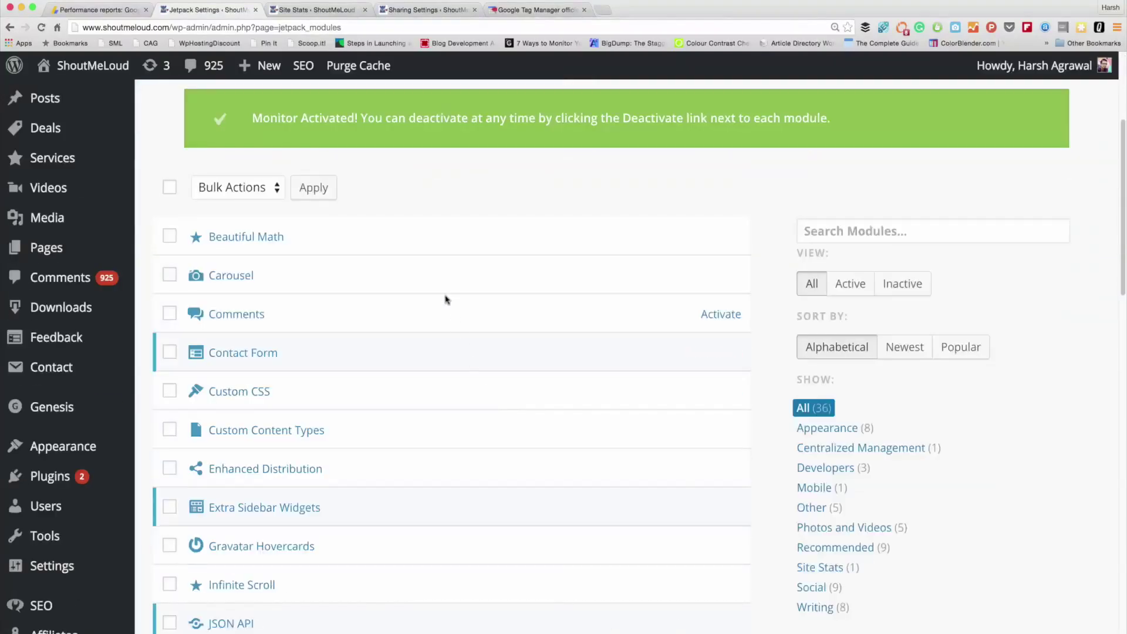
scroll(453, 307, up, 4)
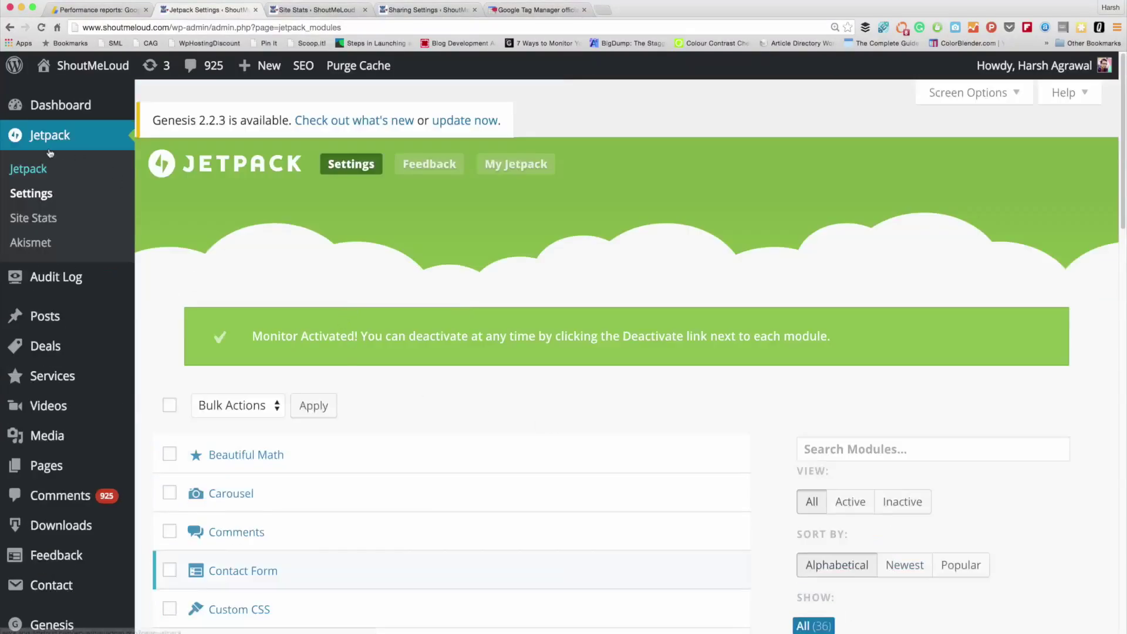
scroll(464, 370, down, 5)
scroll(785, 232, up, 2)
click(960, 388)
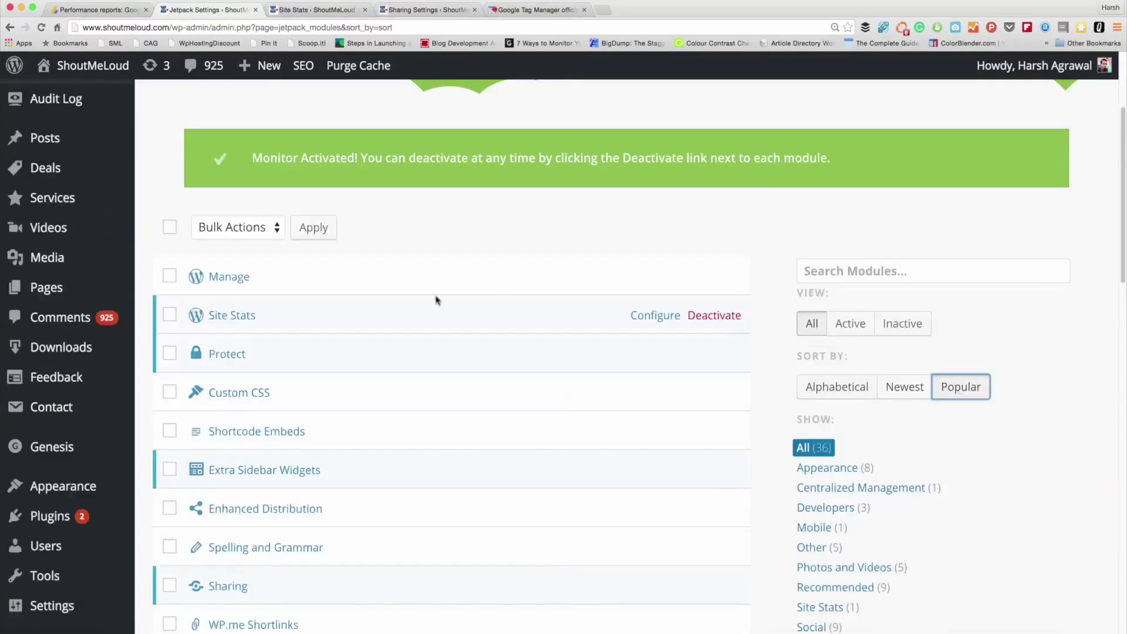
scroll(436, 298, down, 1)
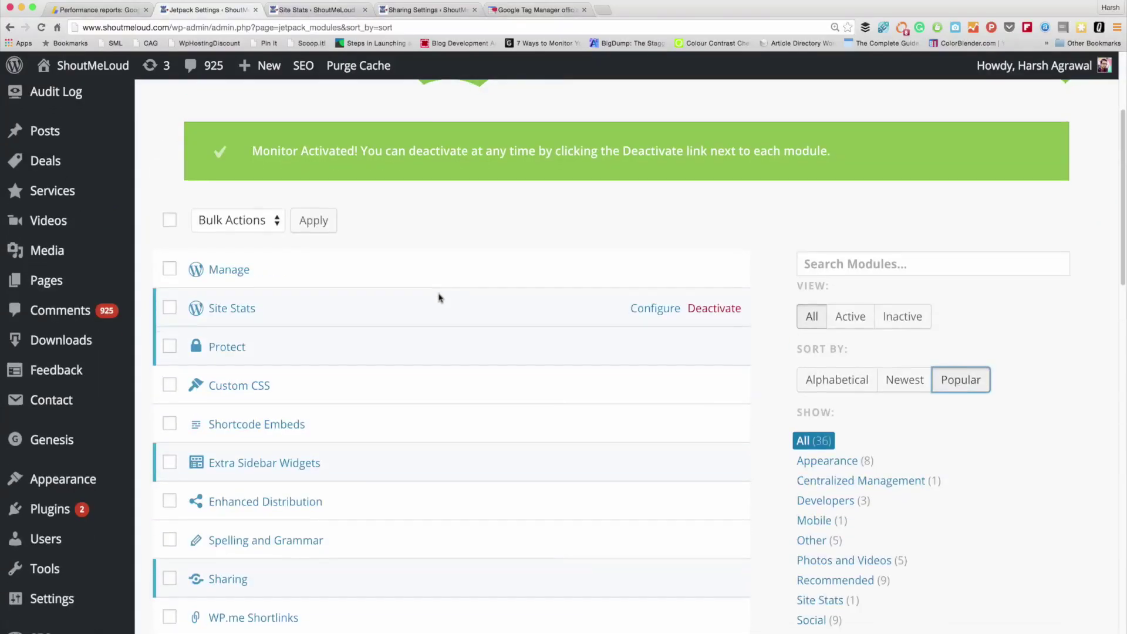
click(842, 317)
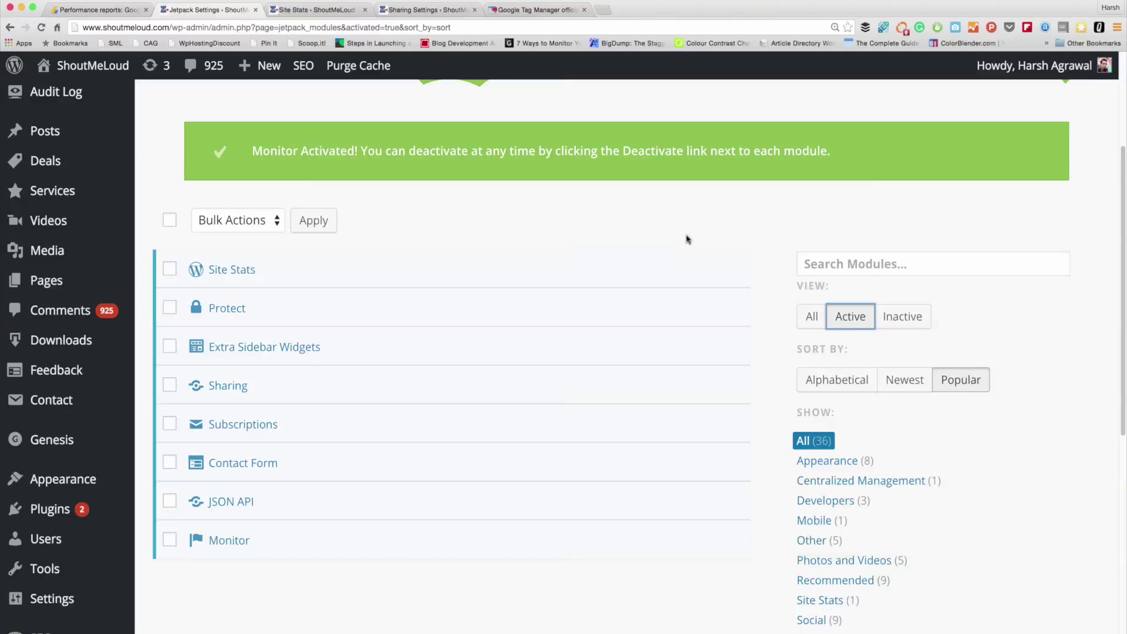
click(901, 316)
scroll(503, 246, down, 1)
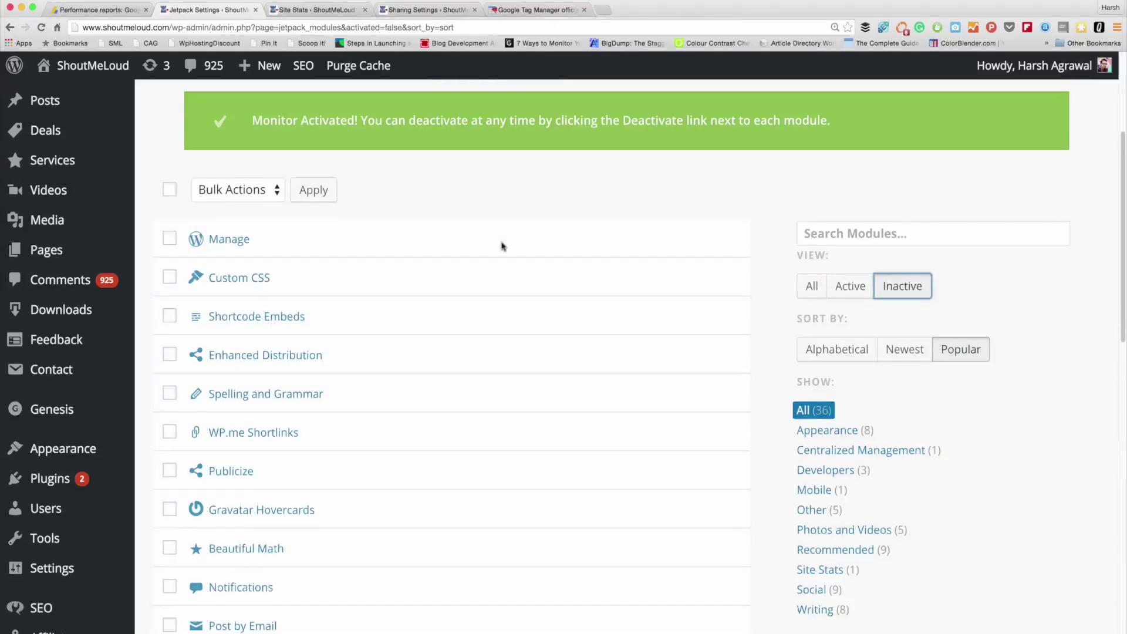
click(302, 356)
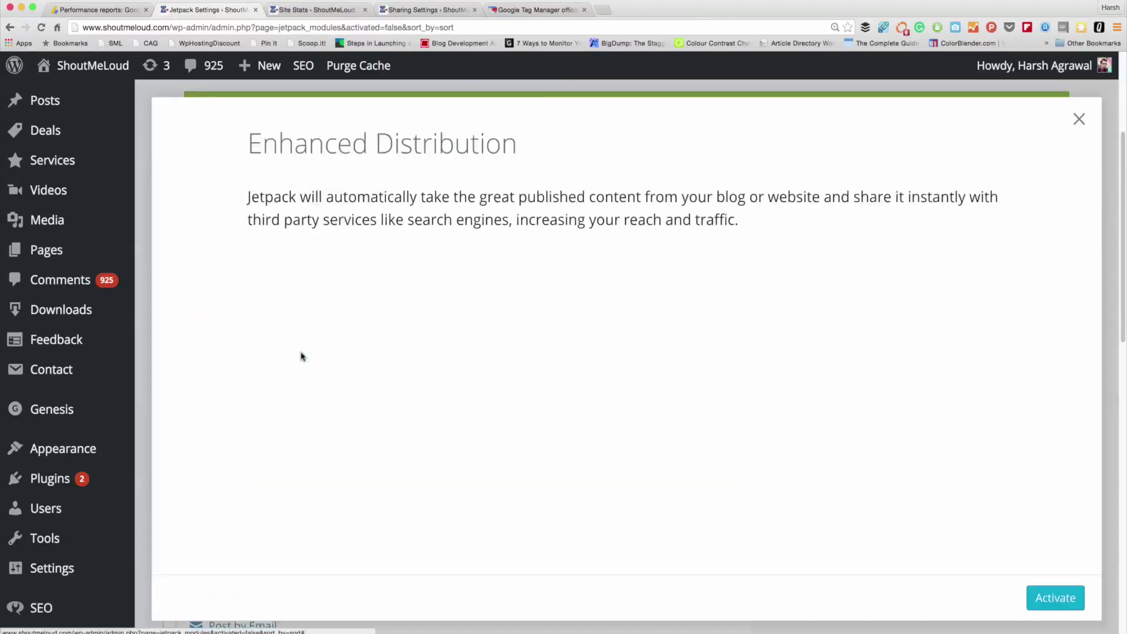
click(1078, 120)
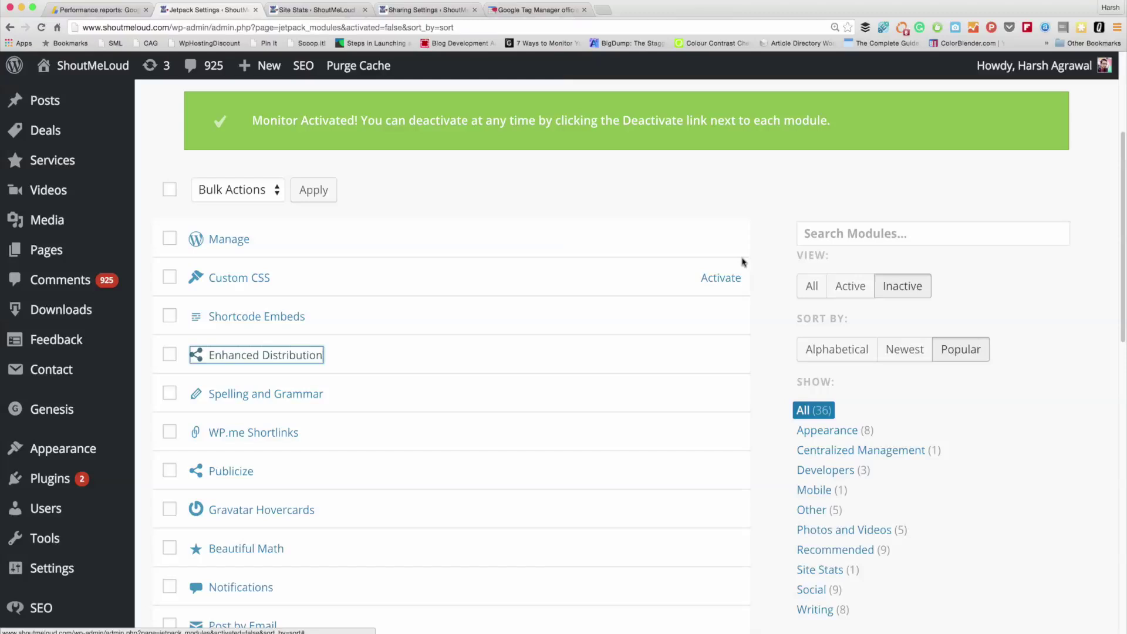
click(863, 284)
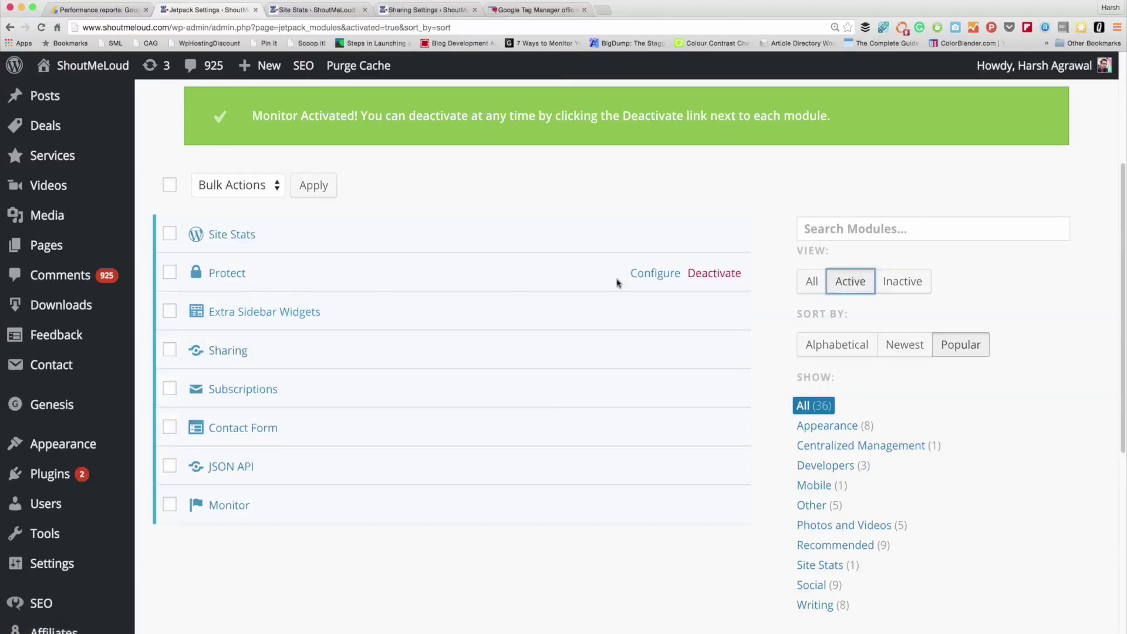
Step: Check Protect's IP whitelist settings, then return to the Jetpack overview grid
click(643, 273)
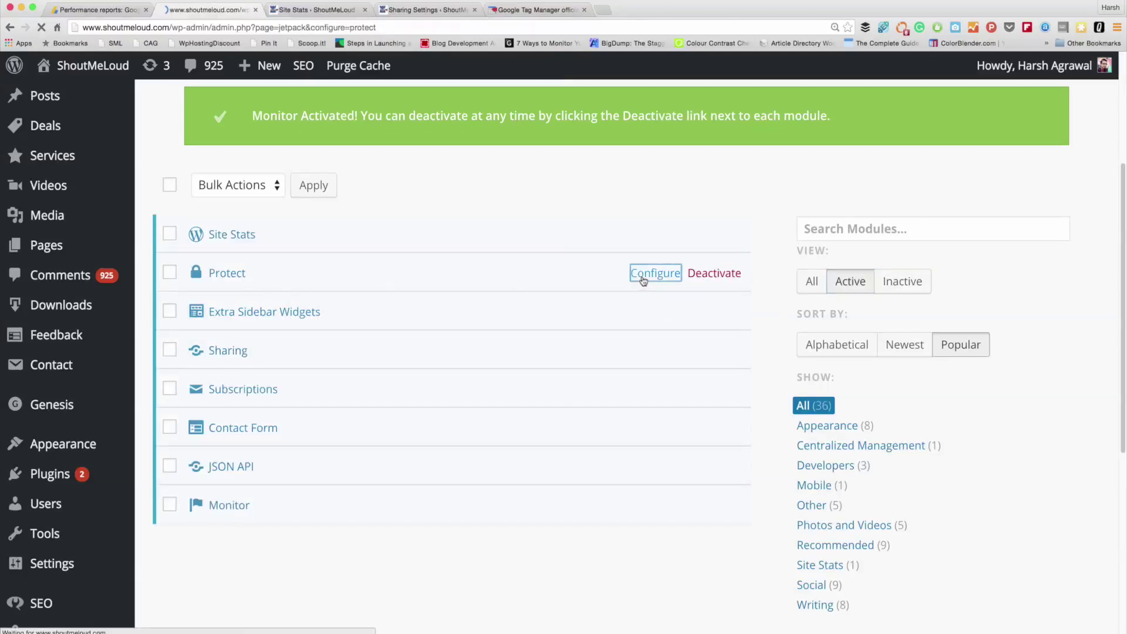
scroll(643, 280, down, 4)
scroll(599, 315, up, 4)
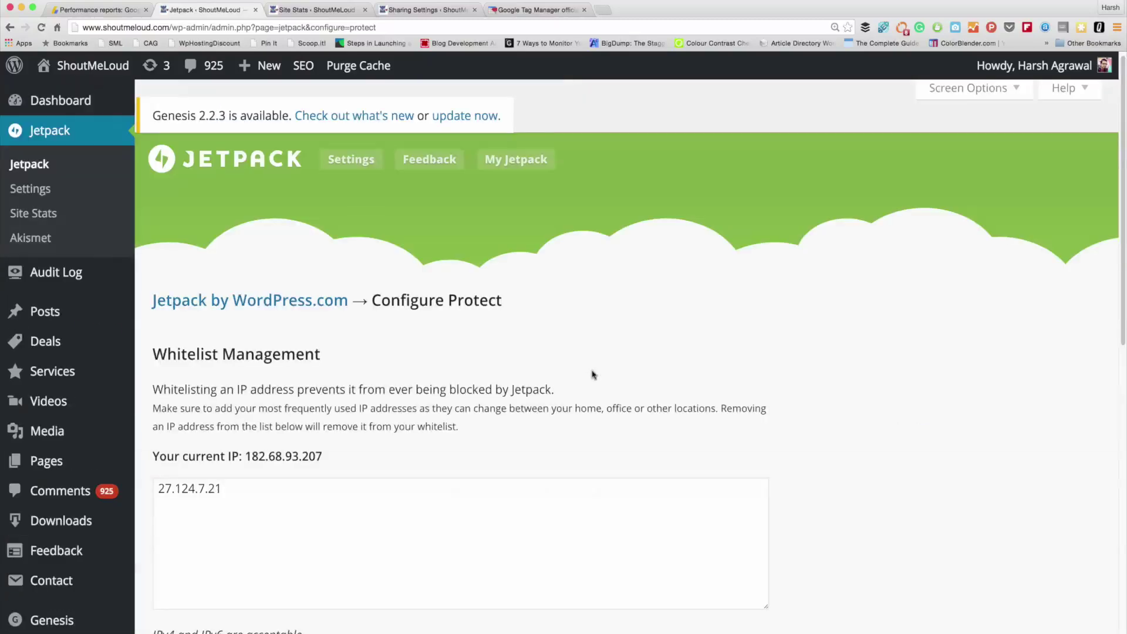
click(38, 167)
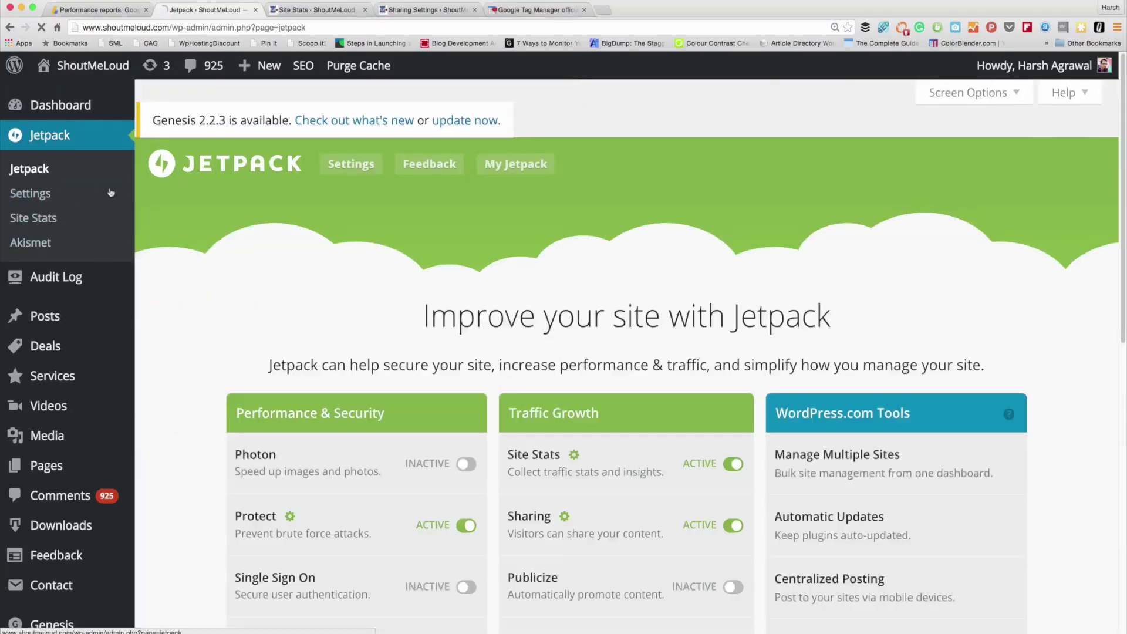
scroll(272, 264, down, 3)
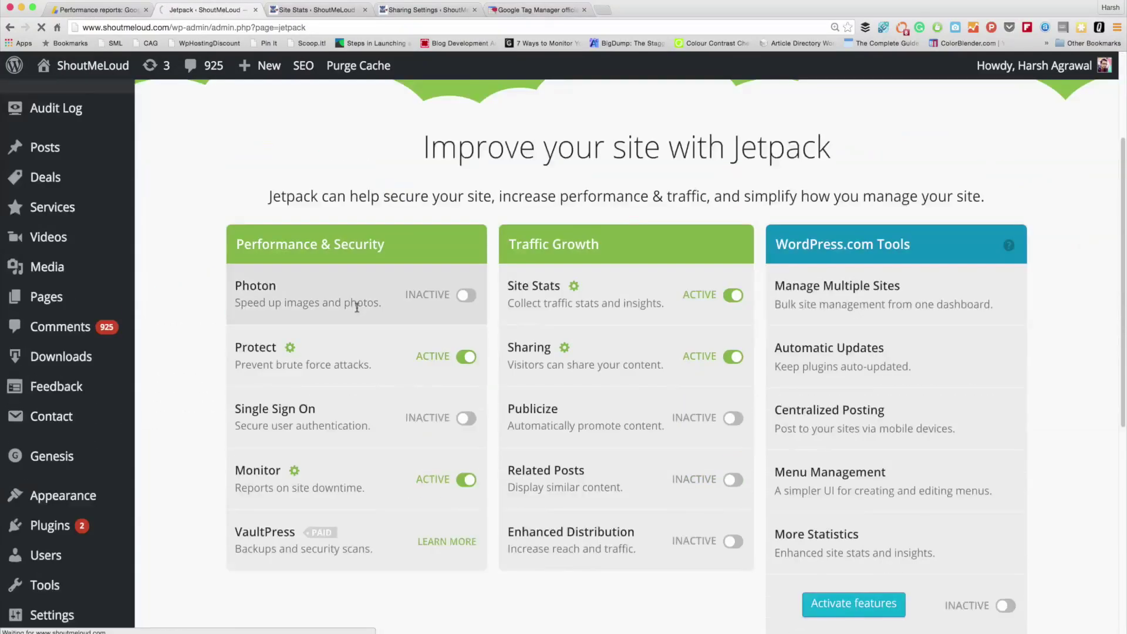